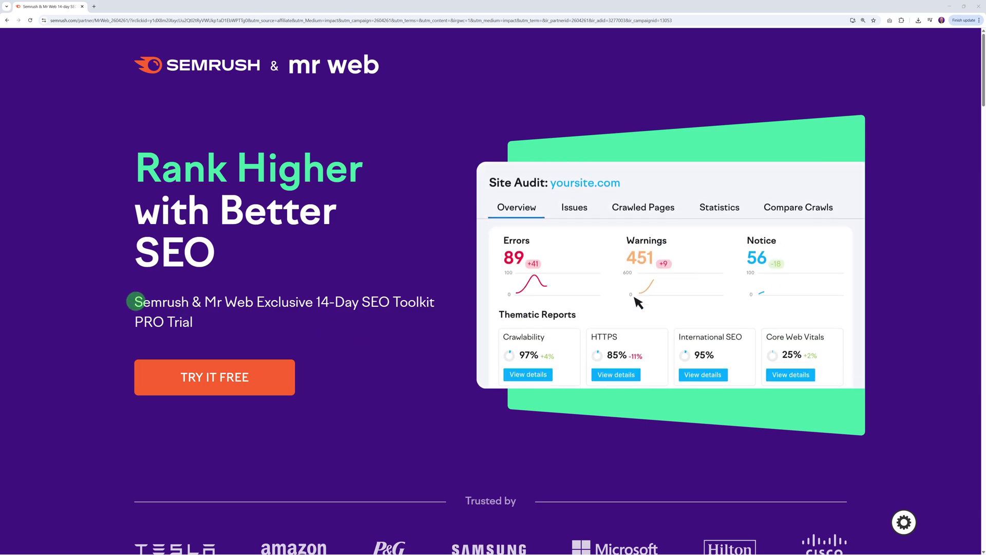
Highlight the trial tagline's opening words and 'SEO Toolkit PRO', then clear the selection
{"action": "left_click_drag", "start_coordinate": [135, 302], "coordinate": [174, 302]}
{"action": "left_click_drag", "start_coordinate": [363, 302], "coordinate": [160, 323]}
{"action": "left_click", "coordinate": [234, 333]}
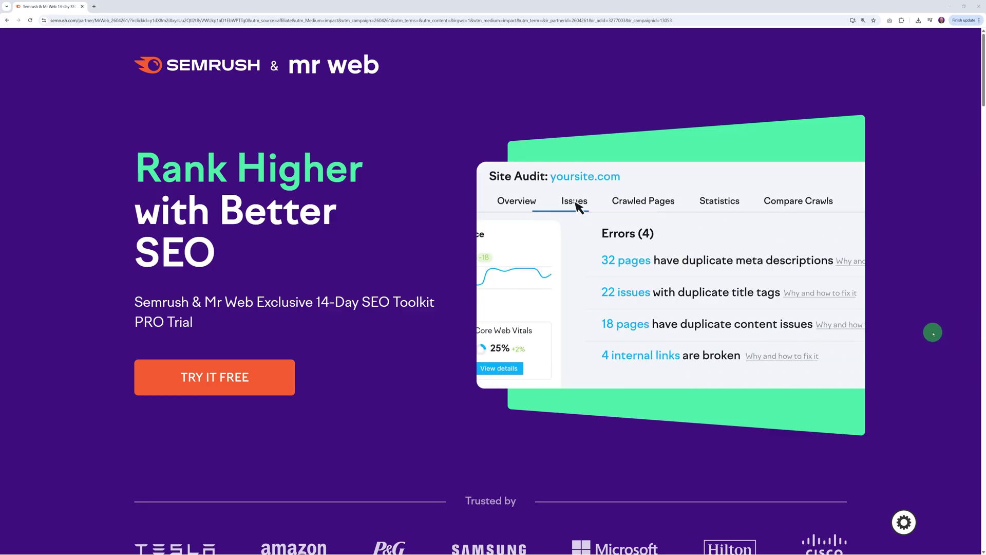
Scroll to 'Create an SEO-Strong Site' and highlight 'Spot issues using Site Audit'
{"action": "scroll", "coordinate": [933, 334], "scroll_direction": "down", "scroll_amount": 7}
{"action": "scroll", "coordinate": [940, 334], "scroll_direction": "down", "scroll_amount": 2}
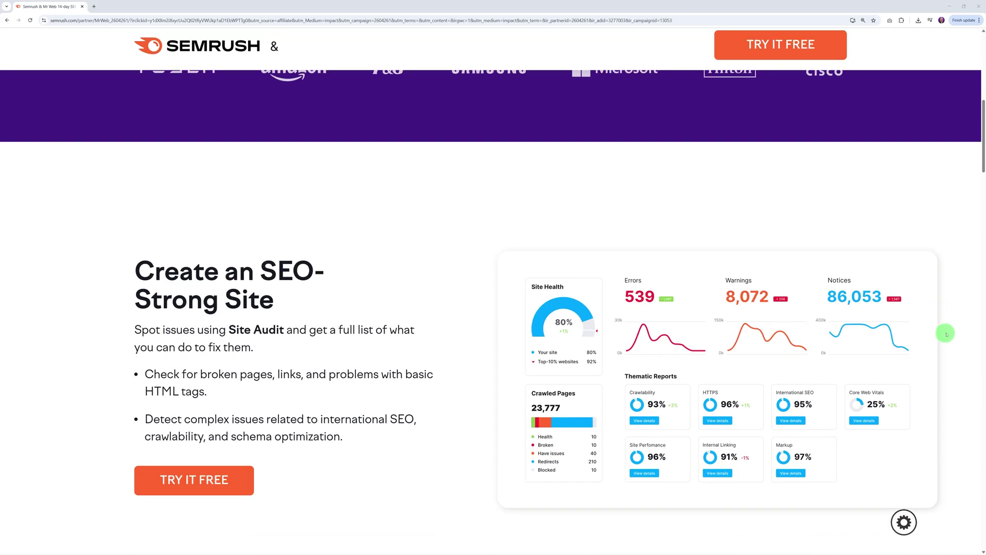
{"action": "scroll", "coordinate": [961, 330], "scroll_direction": "down", "scroll_amount": 2}
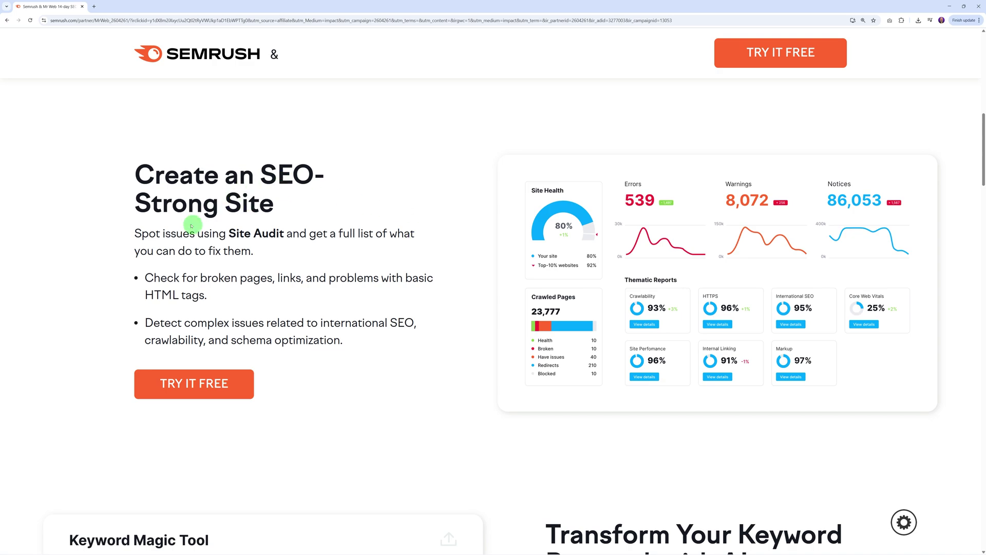
{"action": "left_click_drag", "start_coordinate": [133, 231], "coordinate": [198, 233]}
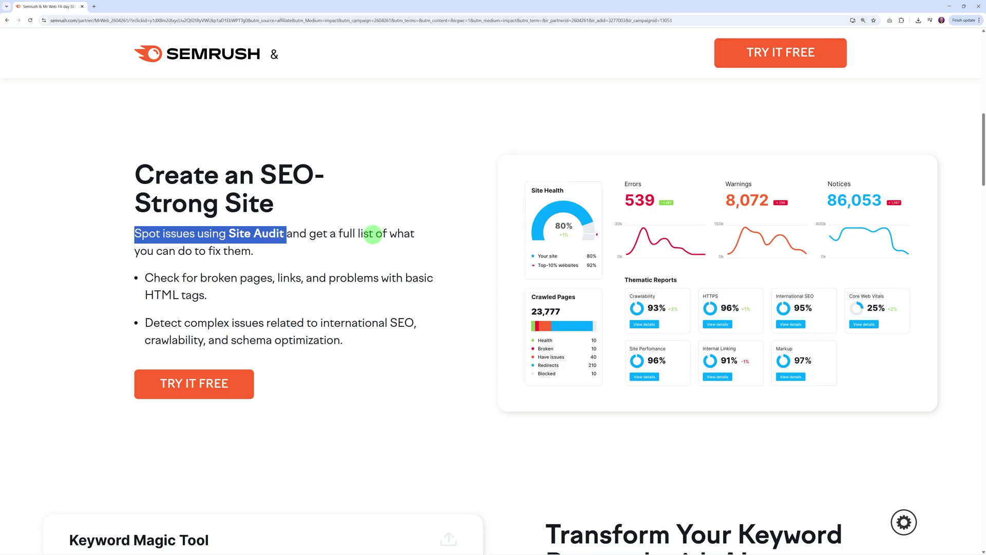
{"action": "left_click", "coordinate": [374, 246]}
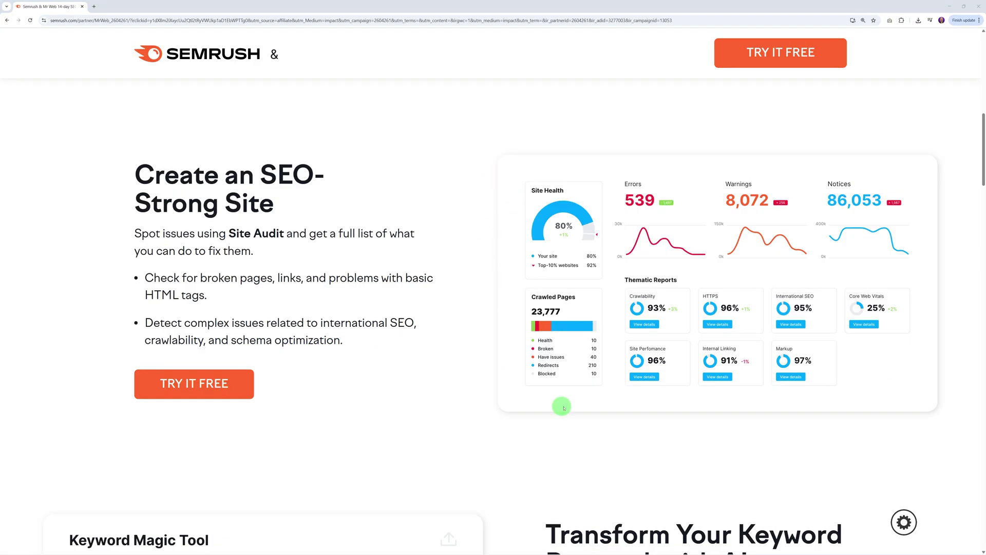
Scroll past Keyword Magic Tool, Rivals, Topic Research, Position Tracking and Link Building to Simplify Reporting
{"action": "scroll", "coordinate": [919, 368], "scroll_direction": "down", "scroll_amount": 5}
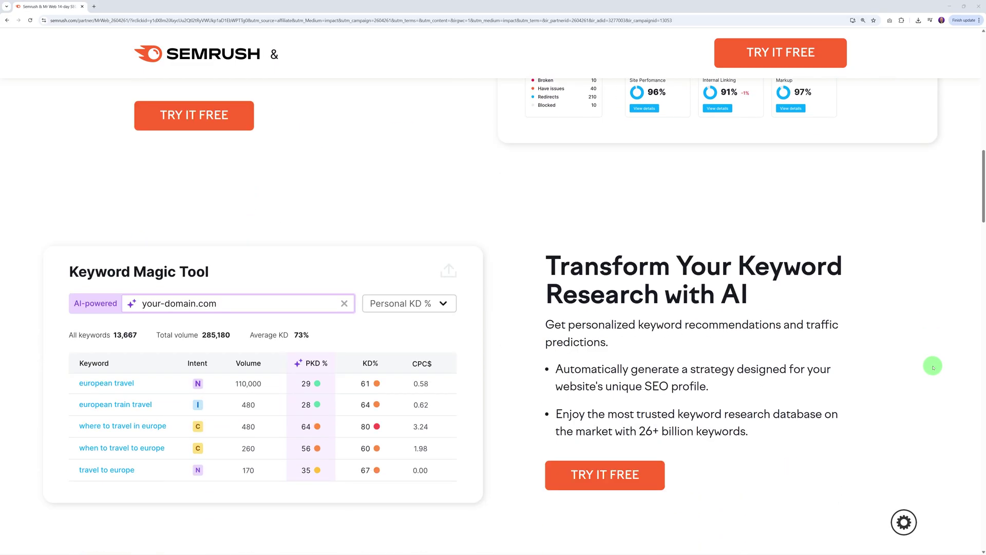
{"action": "scroll", "coordinate": [935, 368], "scroll_direction": "down", "scroll_amount": 1}
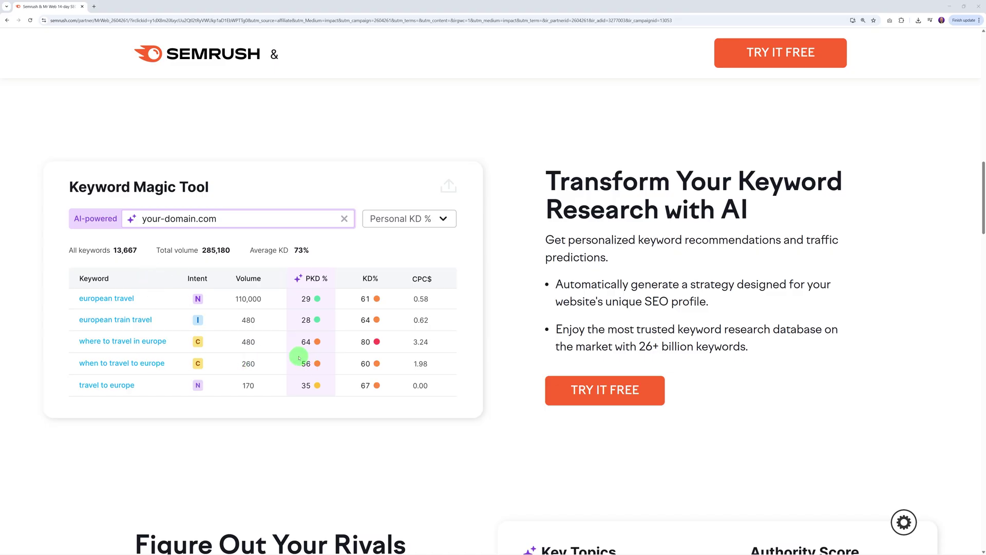
{"action": "scroll", "coordinate": [790, 335], "scroll_direction": "down", "scroll_amount": 6}
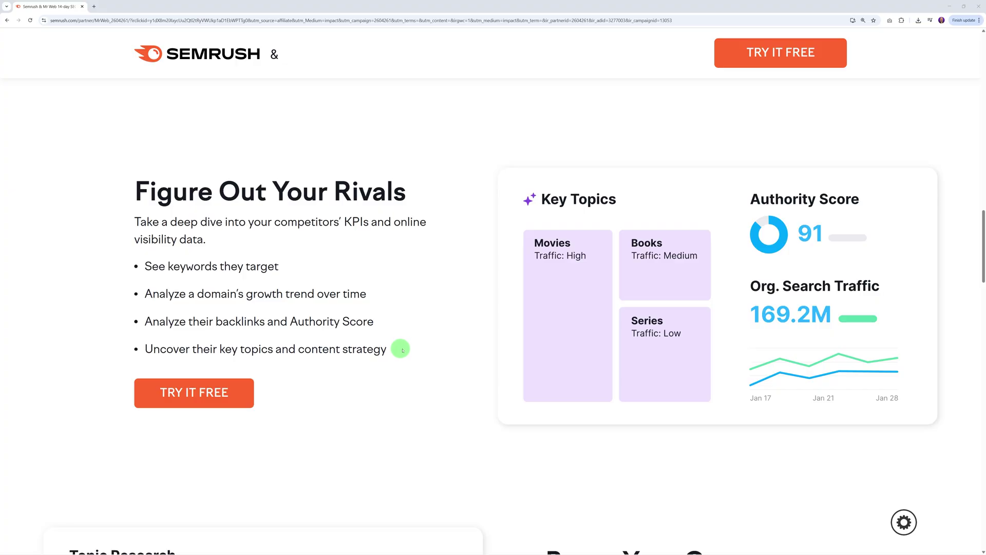
{"action": "scroll", "coordinate": [819, 345], "scroll_direction": "down", "scroll_amount": 6}
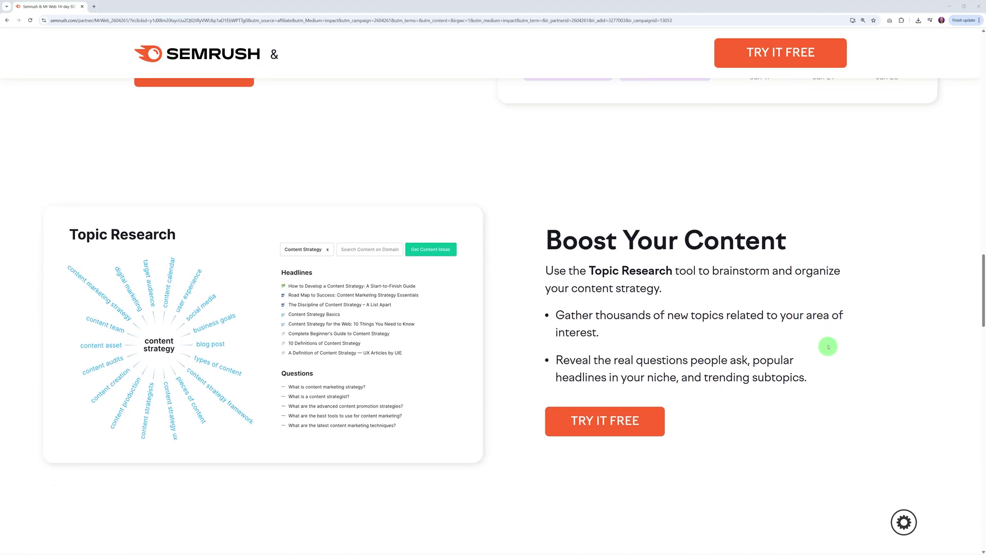
{"action": "scroll", "coordinate": [830, 286], "scroll_direction": "down", "scroll_amount": 8}
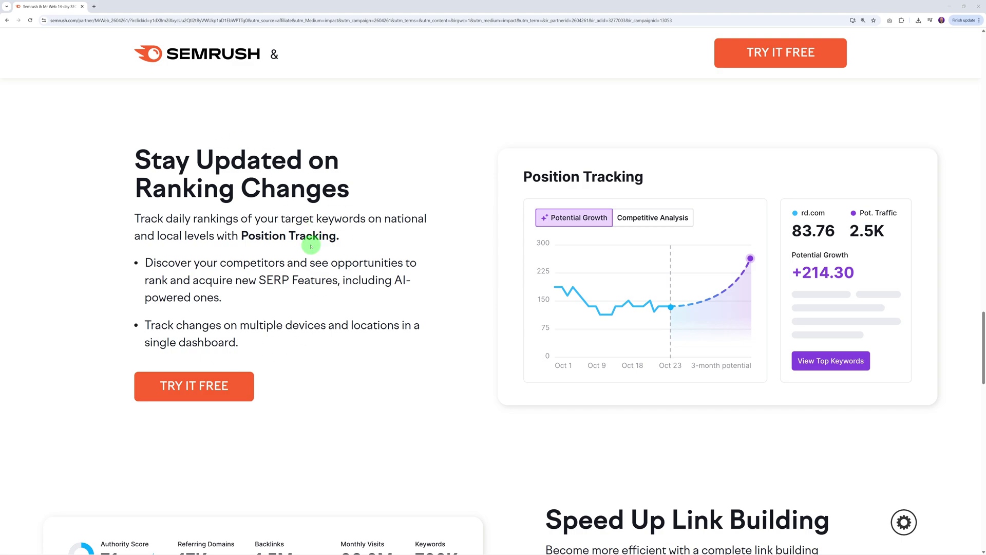
{"action": "scroll", "coordinate": [843, 341], "scroll_direction": "down", "scroll_amount": 7}
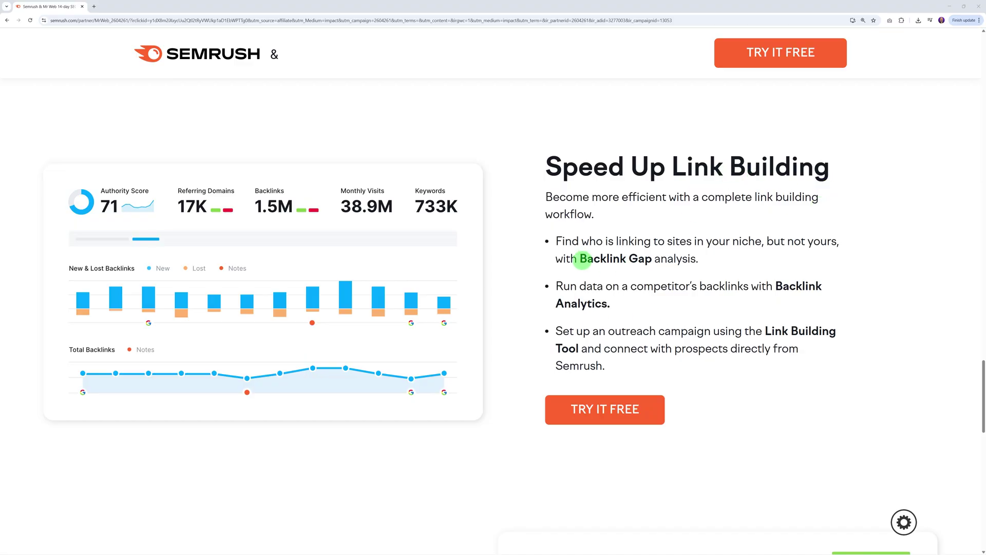
{"action": "left_click_drag", "start_coordinate": [580, 261], "coordinate": [626, 258]}
Bring up the Semrush Projects page showing 'Start optimizing your online presence'
{"action": "scroll", "coordinate": [822, 292], "scroll_direction": "down", "scroll_amount": 4}
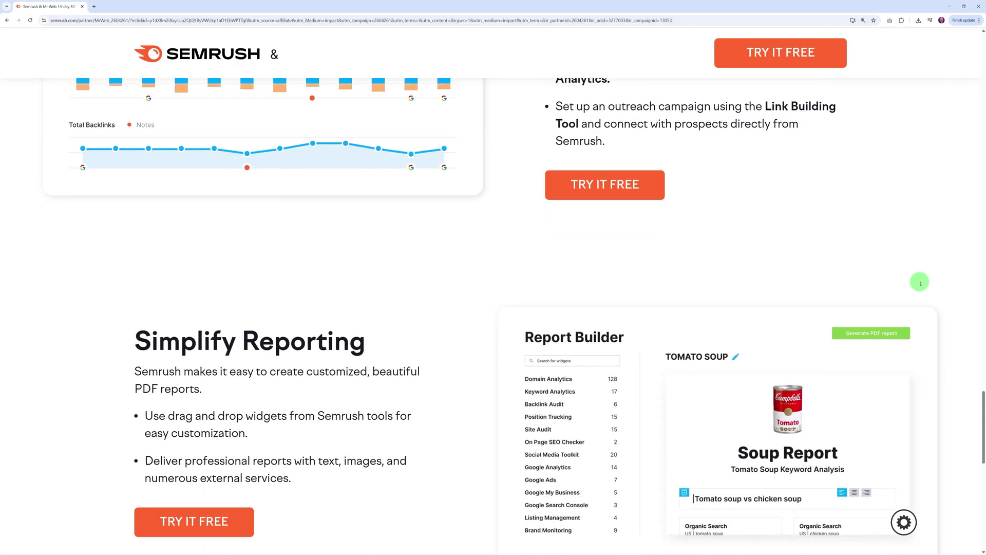
{"action": "scroll", "coordinate": [920, 282], "scroll_direction": "down", "scroll_amount": 3}
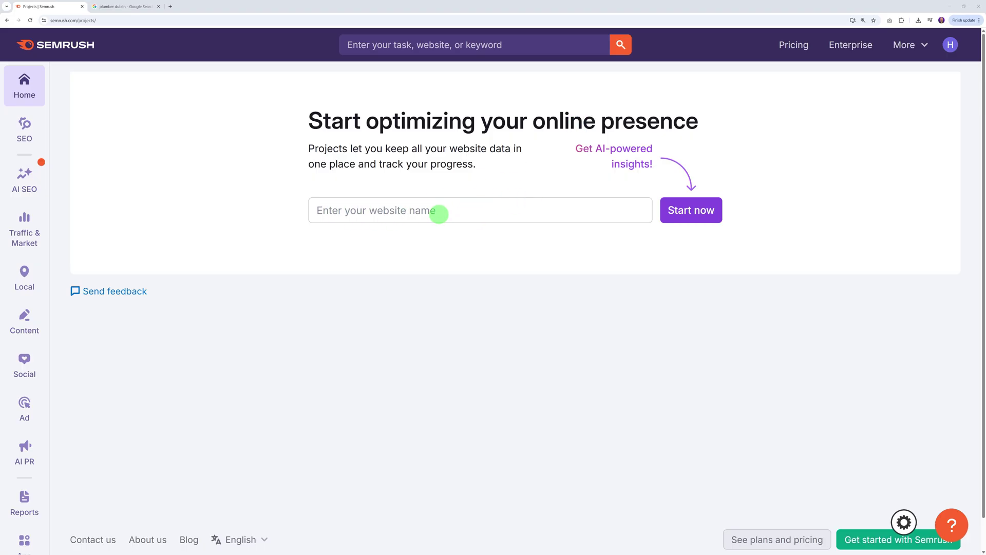
Open the 'Dublin Plumbing Experts' result from the plumber dublin search in a new tab
{"action": "left_click", "coordinate": [129, 7]}
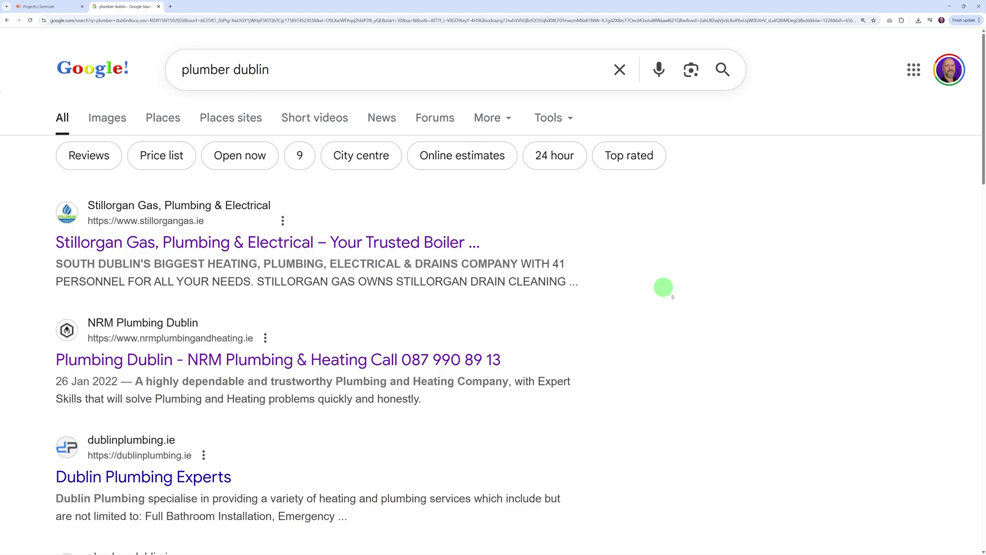
{"action": "scroll", "coordinate": [679, 296], "scroll_direction": "down", "scroll_amount": 4}
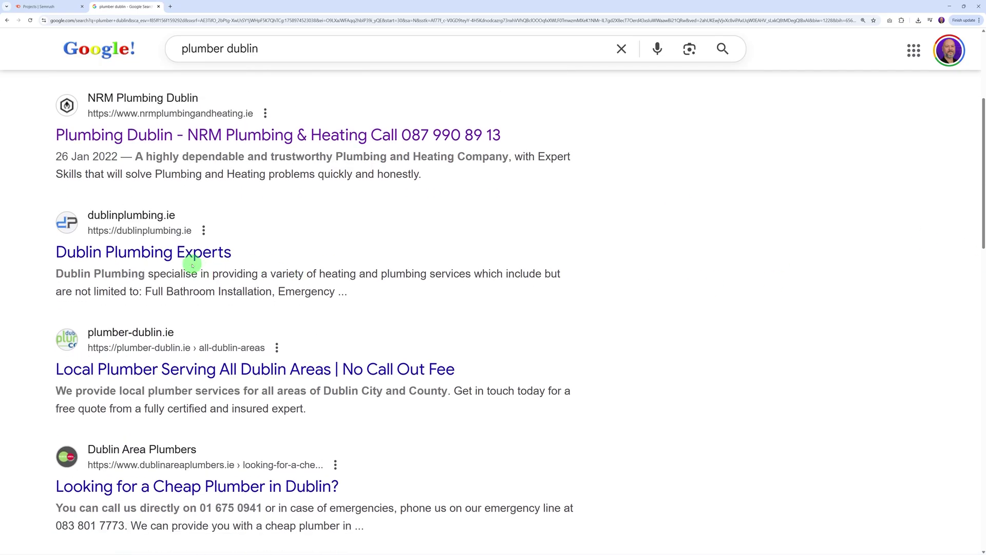
{"action": "right_click", "coordinate": [194, 259]}
{"action": "left_click", "coordinate": [216, 266]}
View dublinplumbing.ie enlarged and look over its services and testimonials
{"action": "left_click", "coordinate": [201, 6]}
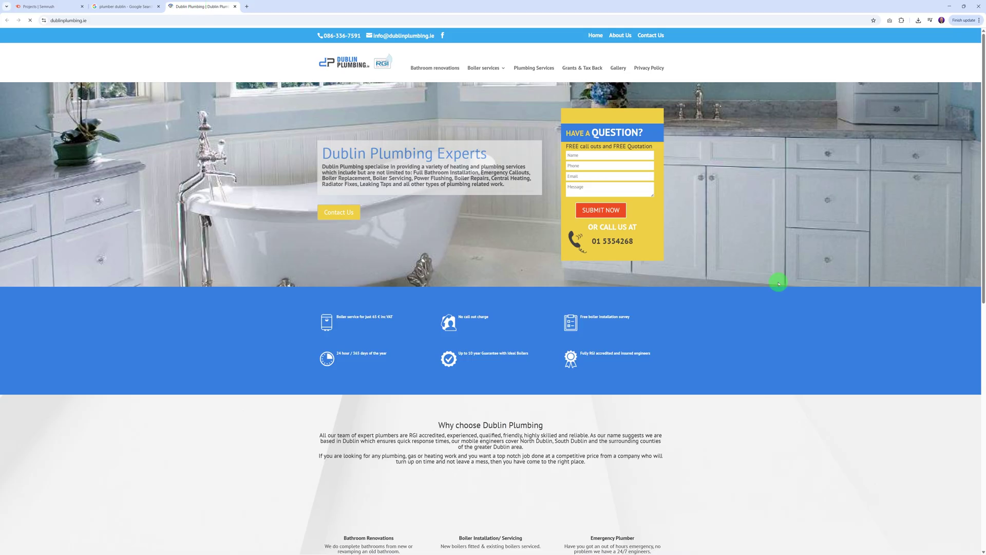
{"action": "key", "text": "ctrl+plus"}
{"action": "key", "text": "ctrl+plus"}
{"action": "key", "text": "ctrl+plus"}
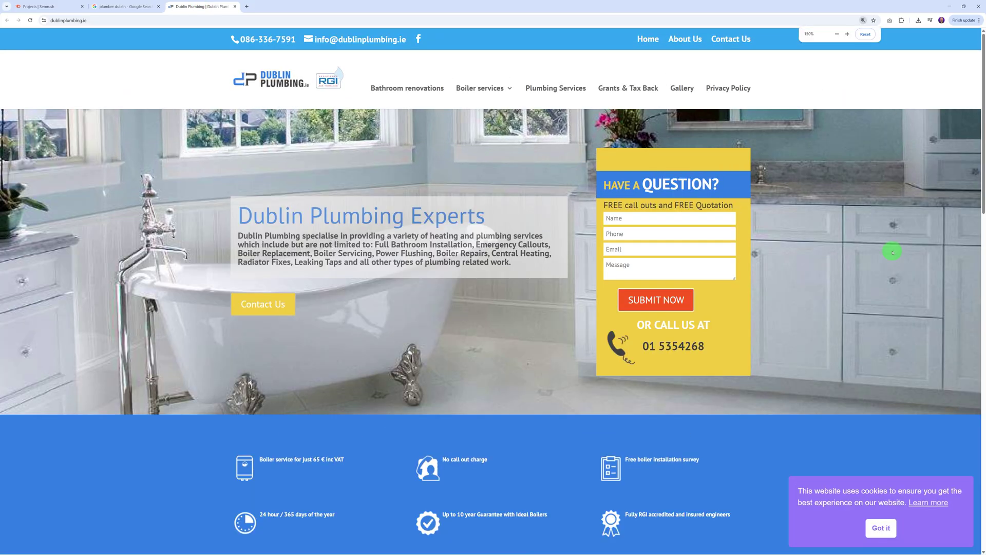
{"action": "scroll", "coordinate": [892, 252], "scroll_direction": "down", "scroll_amount": 10}
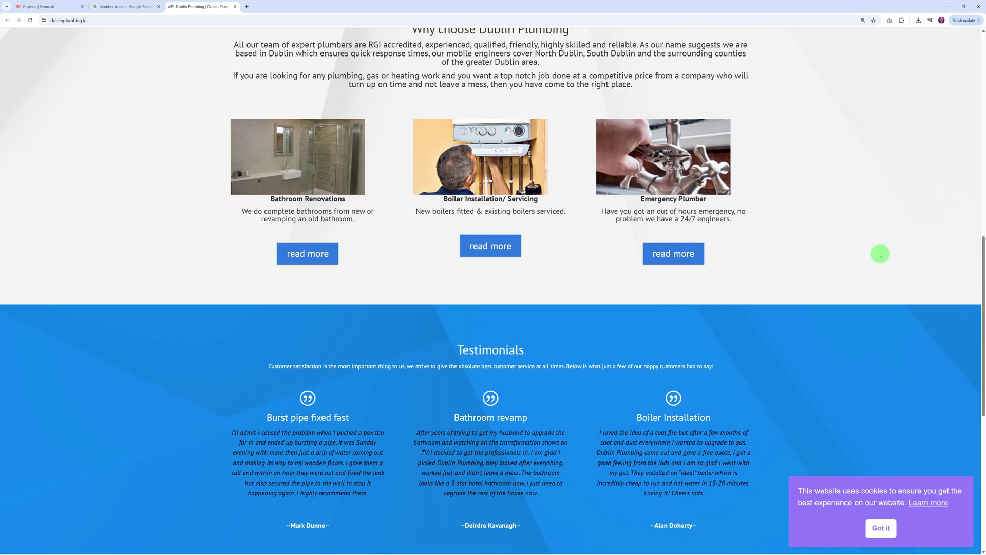
{"action": "scroll", "coordinate": [881, 254], "scroll_direction": "down", "scroll_amount": 5}
{"action": "scroll", "coordinate": [880, 254], "scroll_direction": "up", "scroll_amount": 4}
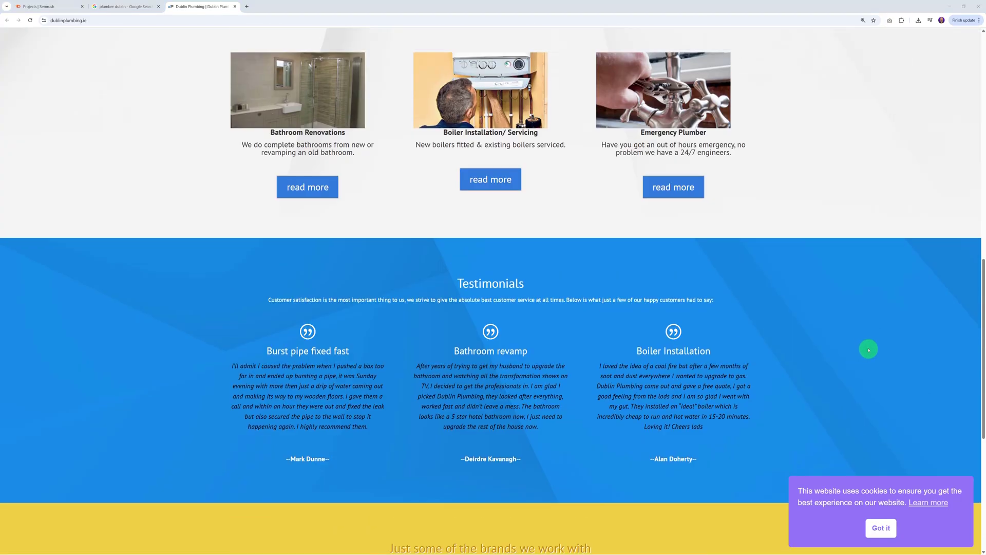
{"action": "scroll", "coordinate": [868, 349], "scroll_direction": "up", "scroll_amount": 10}
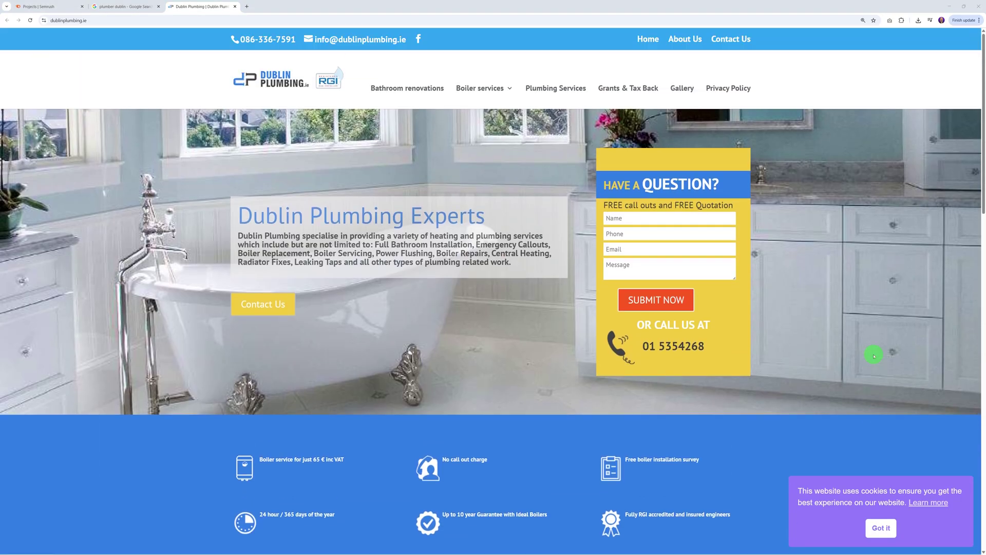
{"action": "mouse_move", "coordinate": [509, 86]}
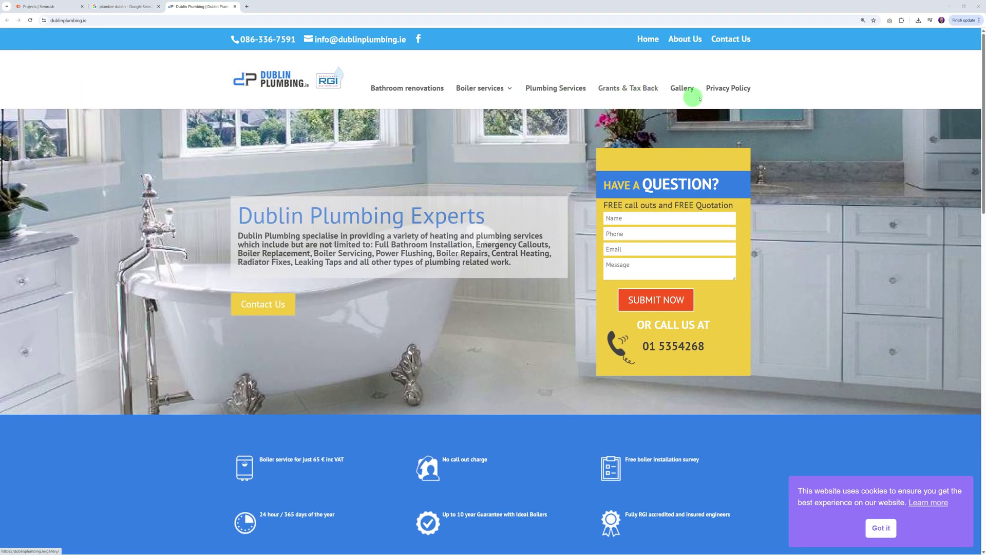
Copy the dublinplumbing.ie address and create a Semrush project with it
{"action": "left_click", "coordinate": [143, 22]}
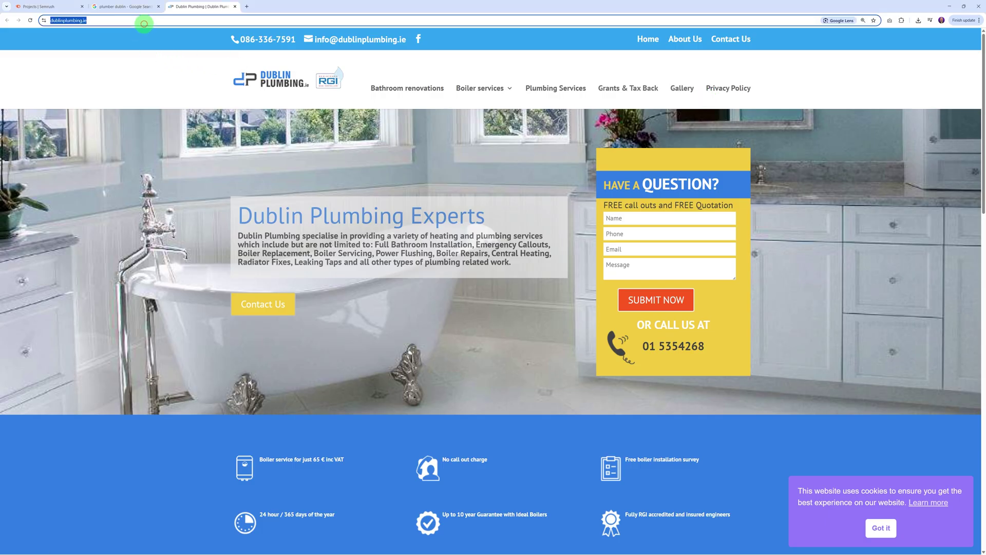
{"action": "key", "text": "ctrl+c"}
{"action": "left_click", "coordinate": [45, 6]}
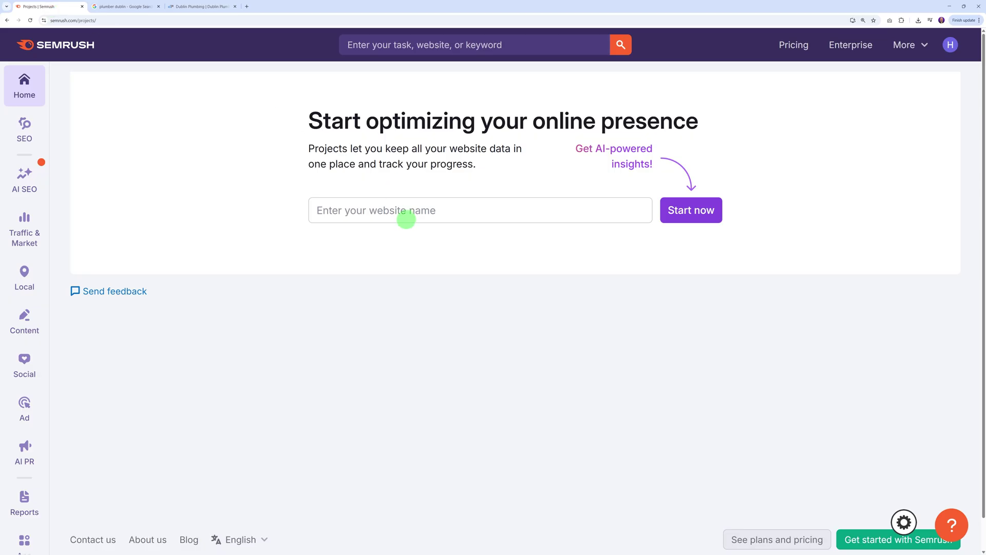
{"action": "left_click", "coordinate": [401, 223]}
{"action": "key", "text": "ctrl+v"}
{"action": "left_click", "coordinate": [688, 210]}
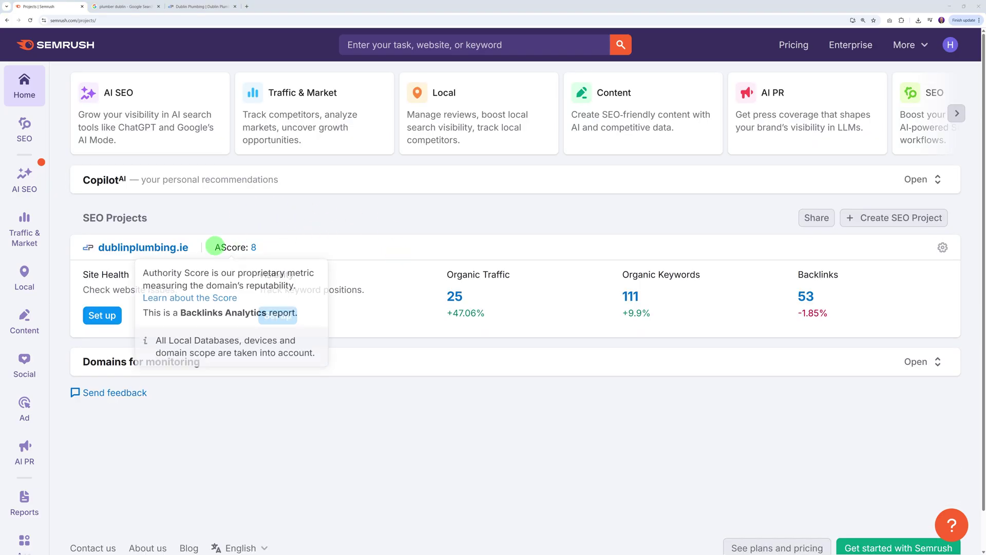
Highlight the new project's AScore: 8 value, then move on to Site Health's audit setup
{"action": "left_click_drag", "start_coordinate": [213, 247], "coordinate": [271, 245]}
{"action": "left_click", "coordinate": [308, 223]}
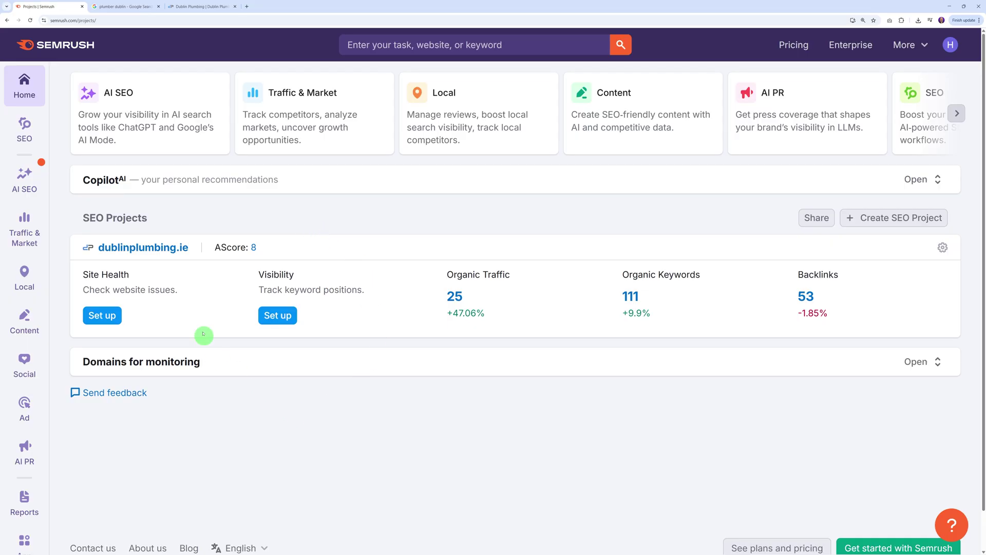
{"action": "mouse_move", "coordinate": [115, 275]}
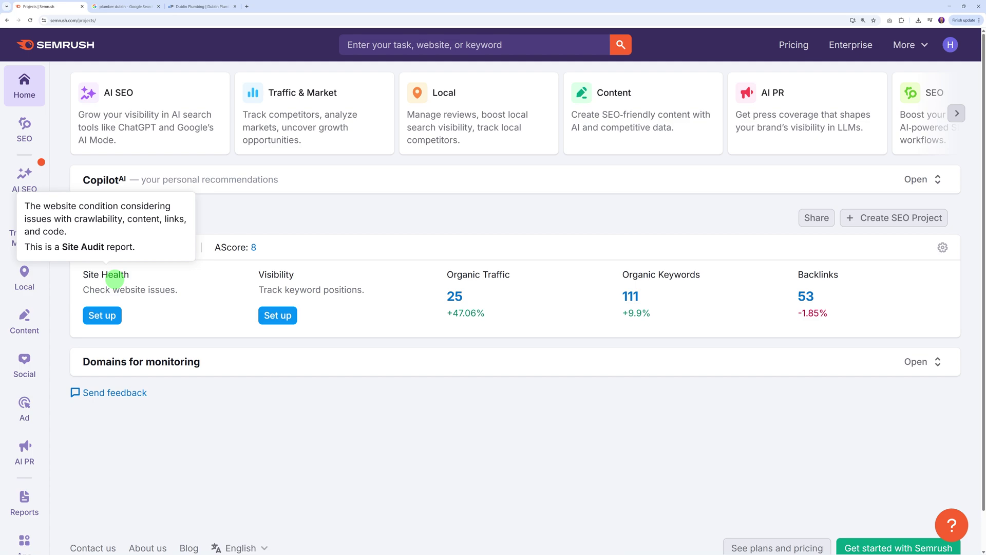
{"action": "mouse_move", "coordinate": [284, 275]}
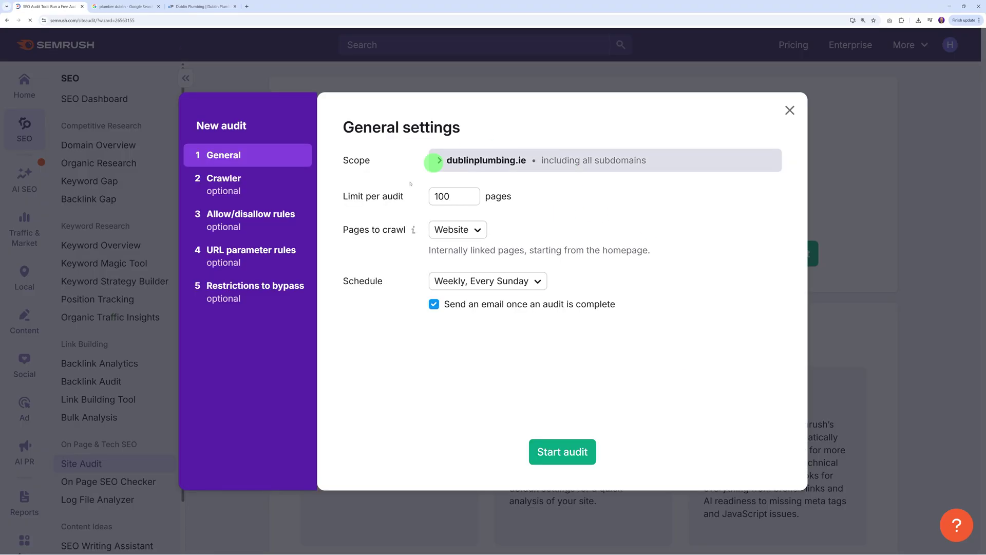
Start the dublinplumbing.ie audit, which finishes with 84% site health, 2 errors and 526 warnings
{"action": "left_click", "coordinate": [568, 455]}
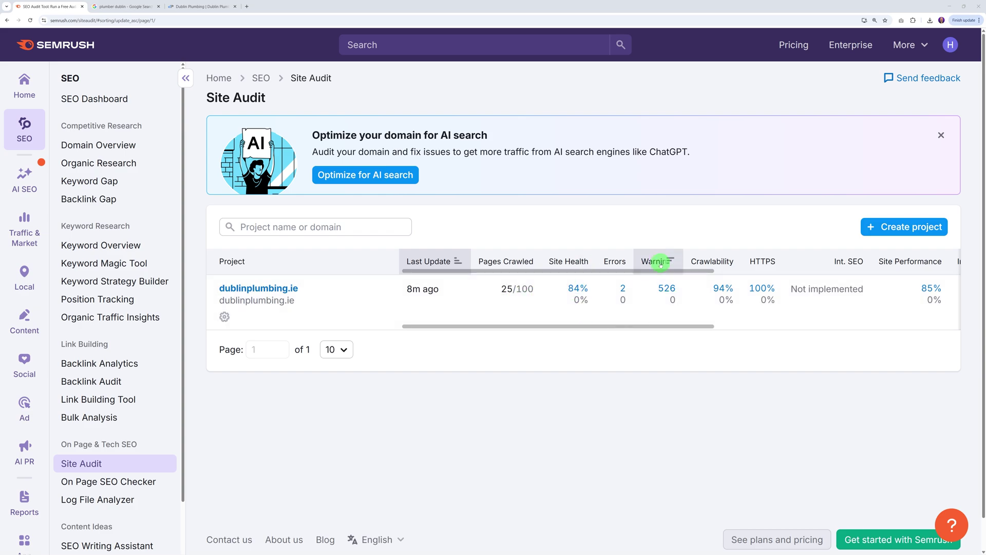
{"action": "left_click_drag", "start_coordinate": [674, 327], "coordinate": [799, 324]}
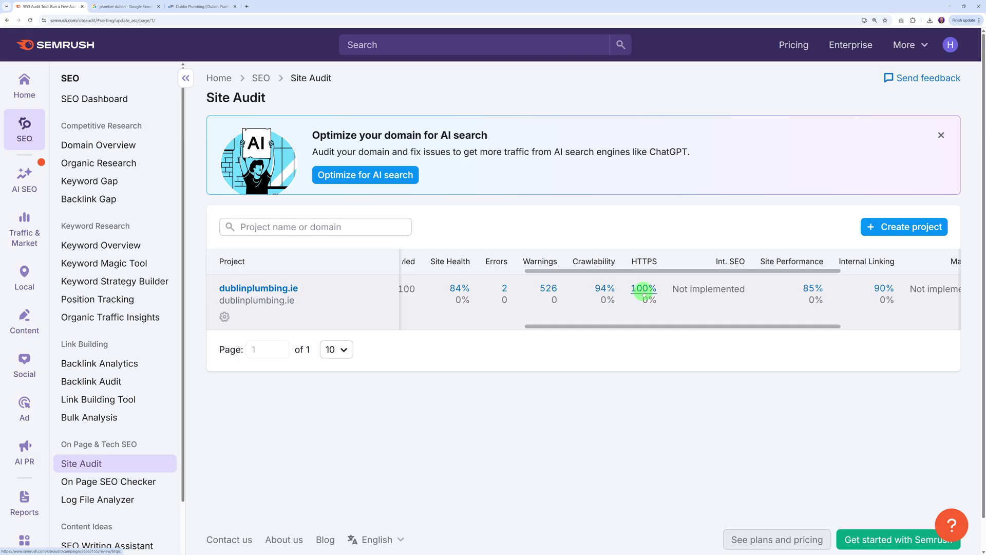
{"action": "left_click_drag", "start_coordinate": [689, 326], "coordinate": [721, 330]}
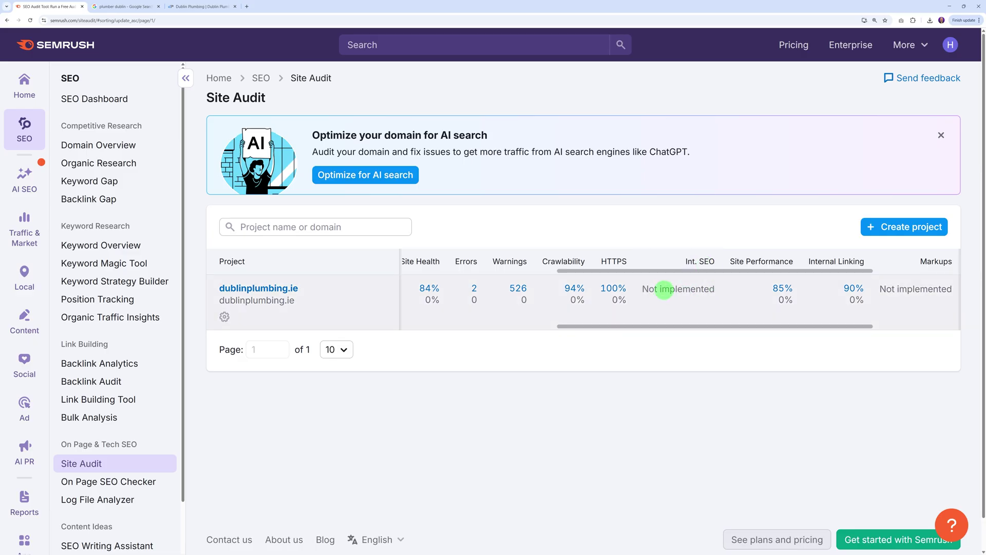
{"action": "left_click_drag", "start_coordinate": [642, 288], "coordinate": [713, 289]}
{"action": "left_click", "coordinate": [690, 397]}
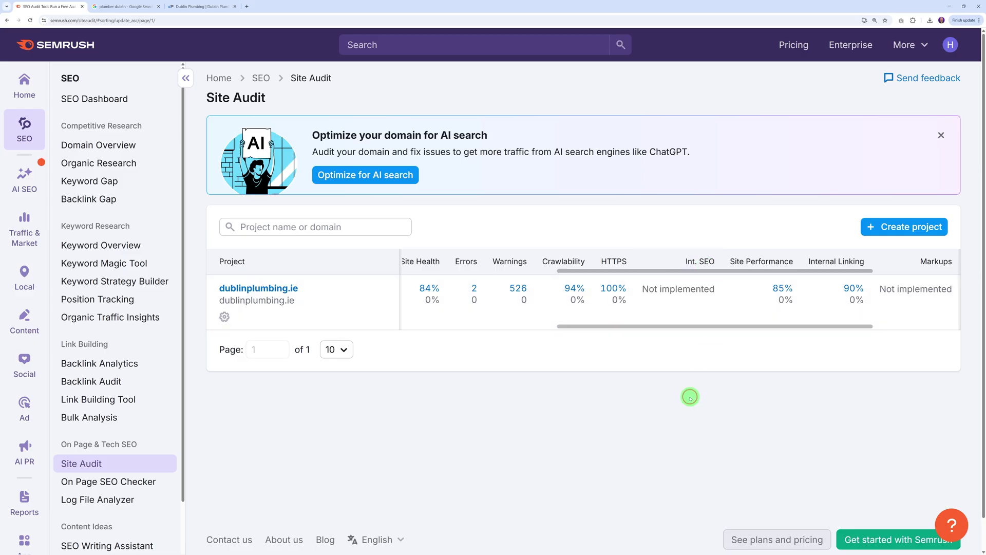
{"action": "left_click_drag", "start_coordinate": [695, 326], "coordinate": [819, 323]}
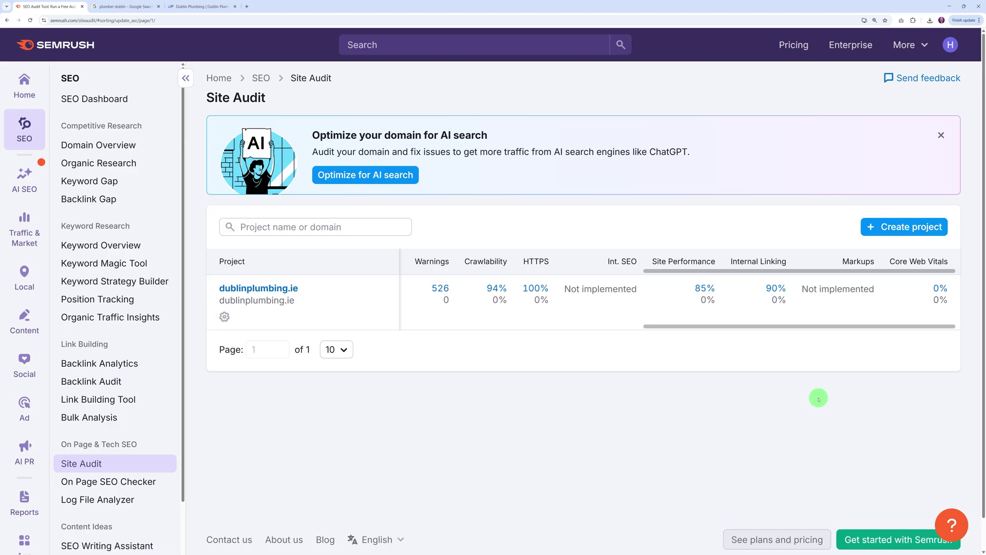
Export the dublinplumbing.ie audit as a Full Site Audit Report PDF
{"action": "left_click", "coordinate": [261, 289]}
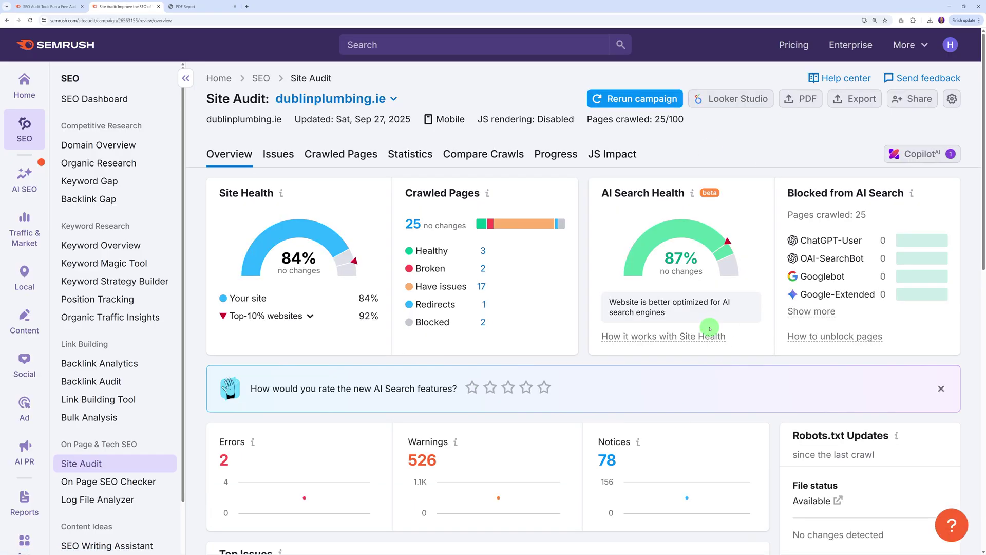
{"action": "left_click", "coordinate": [808, 102]}
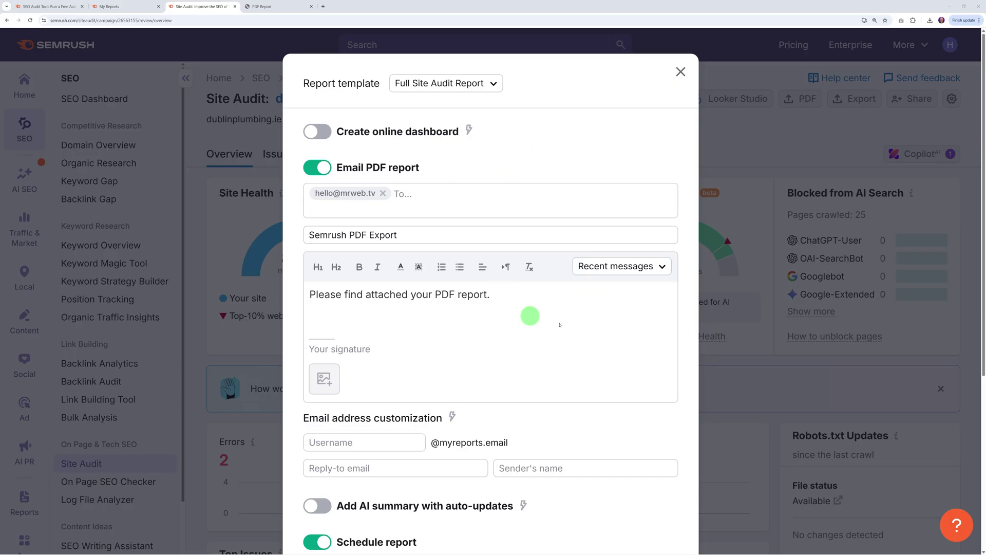
{"action": "scroll", "coordinate": [606, 364], "scroll_direction": "down", "scroll_amount": 5}
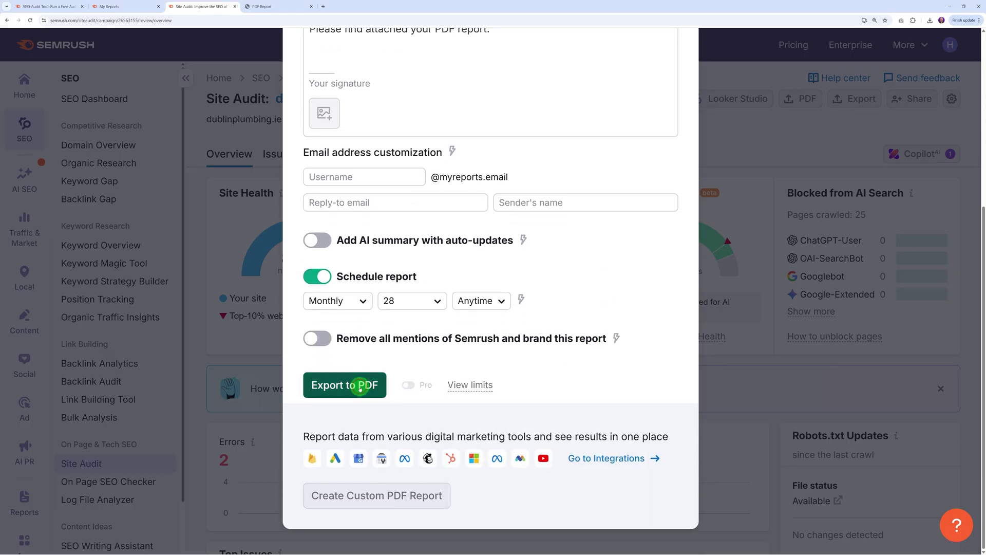
{"action": "left_click", "coordinate": [360, 386]}
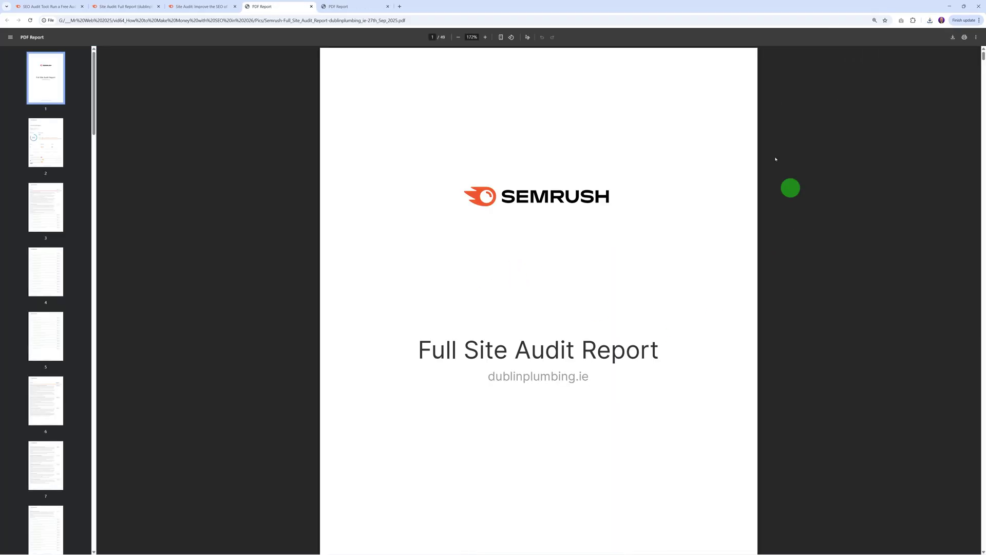
Read the report from pages 2 and 3 down to page 29's Missing ALT attributes section
{"action": "left_click", "coordinate": [41, 157]}
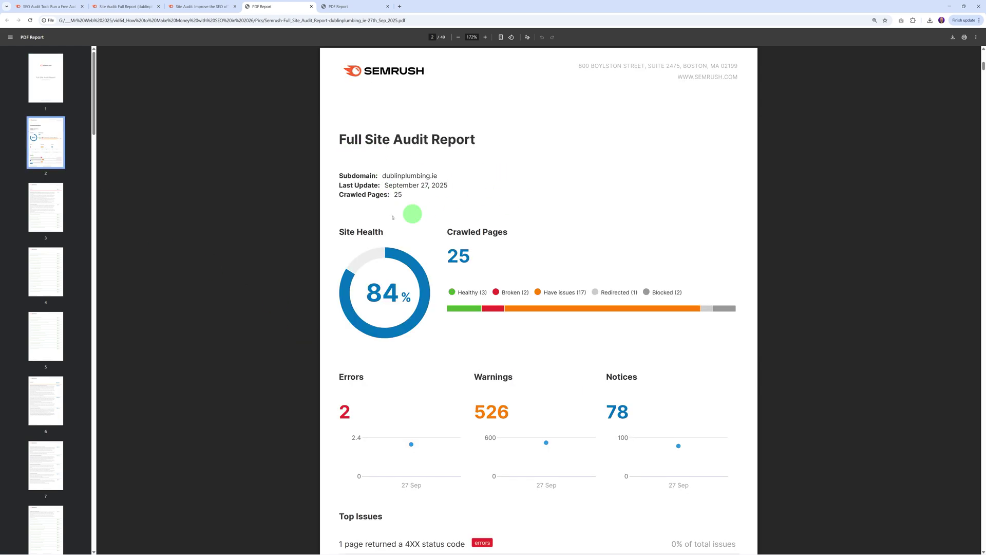
{"action": "left_click", "coordinate": [48, 225]}
{"action": "scroll", "coordinate": [781, 362], "scroll_direction": "down", "scroll_amount": 15}
{"action": "scroll", "coordinate": [775, 365], "scroll_direction": "down", "scroll_amount": 20}
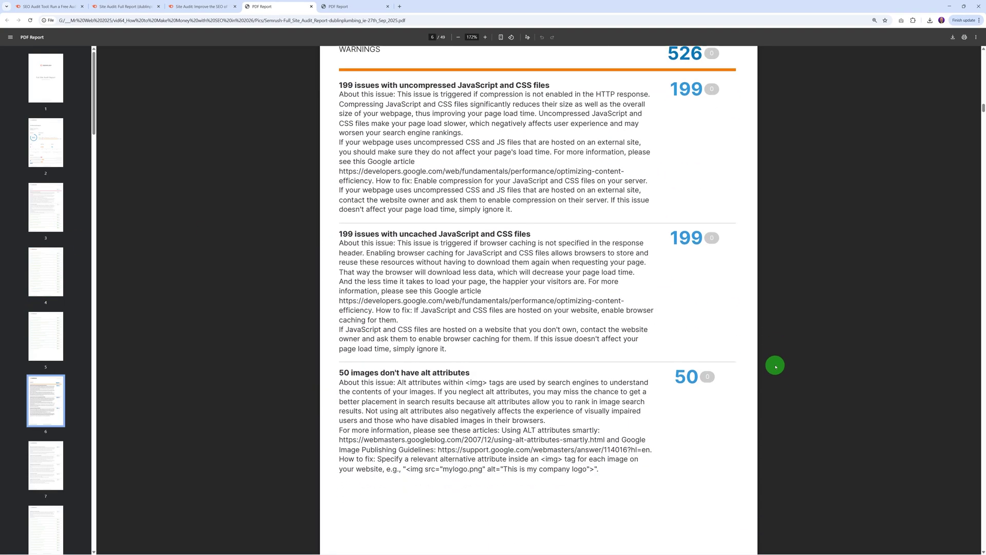
{"action": "scroll", "coordinate": [774, 366], "scroll_direction": "down", "scroll_amount": 20}
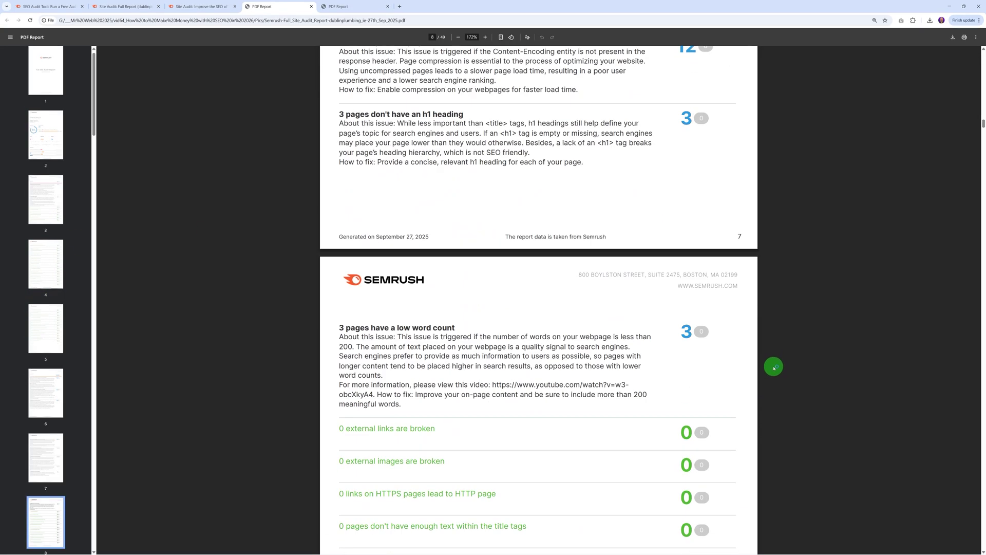
{"action": "scroll", "coordinate": [774, 368], "scroll_direction": "down", "scroll_amount": 20}
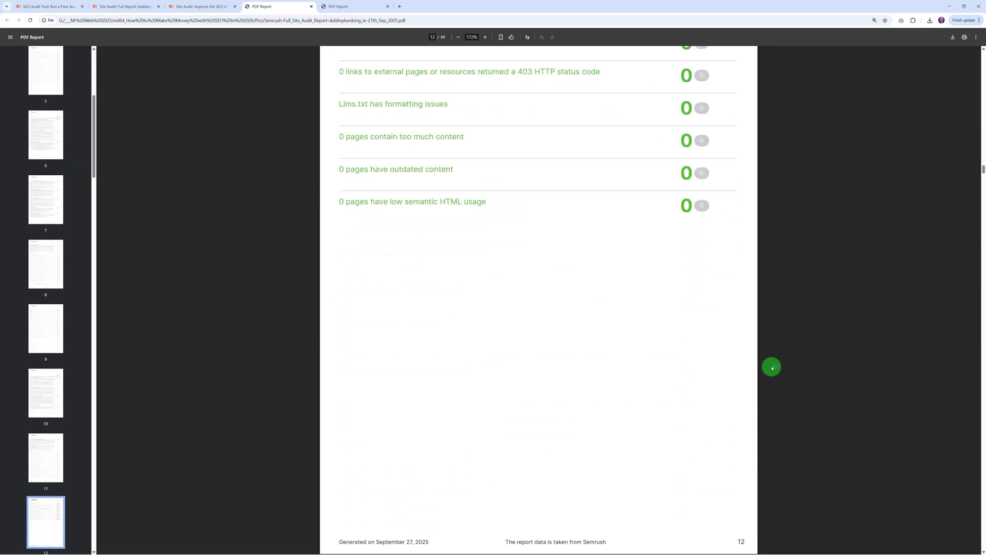
{"action": "scroll", "coordinate": [773, 368], "scroll_direction": "down", "scroll_amount": 20}
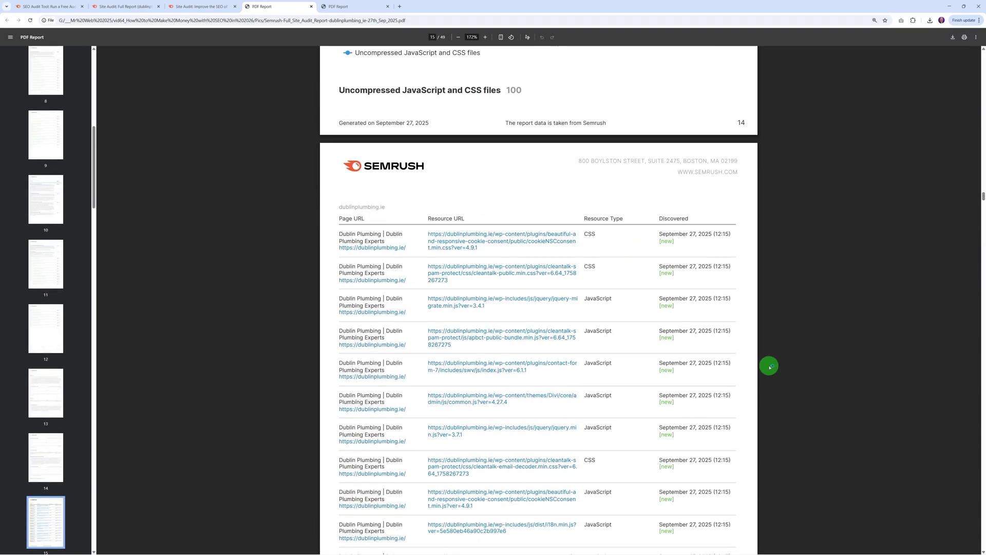
{"action": "scroll", "coordinate": [769, 368], "scroll_direction": "down", "scroll_amount": 20}
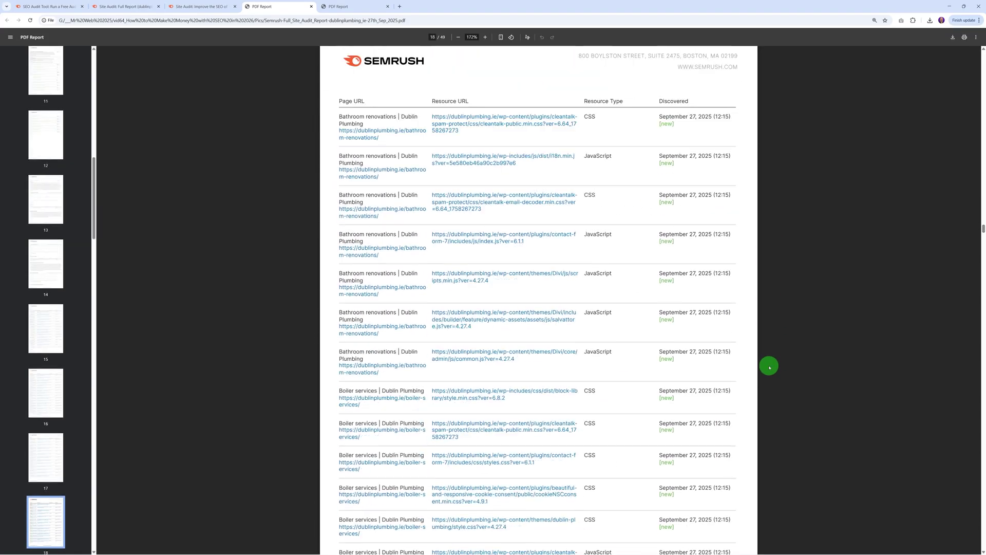
{"action": "scroll", "coordinate": [769, 367], "scroll_direction": "down", "scroll_amount": 20}
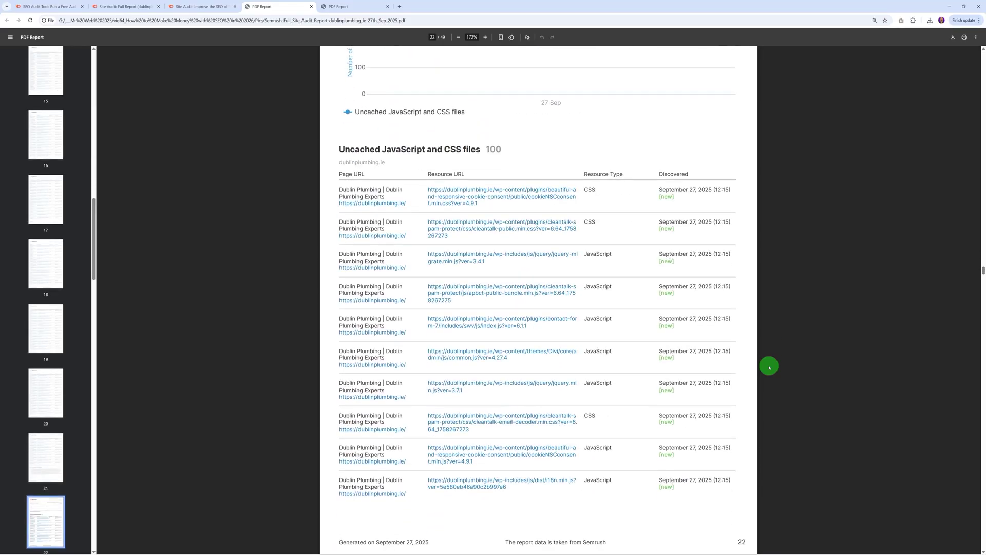
{"action": "scroll", "coordinate": [770, 367], "scroll_direction": "down", "scroll_amount": 20}
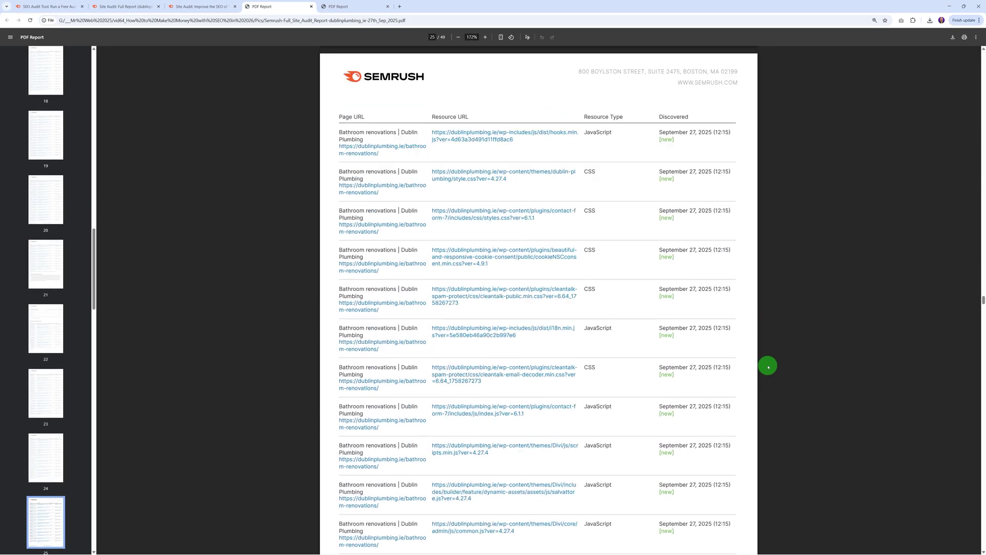
{"action": "scroll", "coordinate": [768, 366], "scroll_direction": "down", "scroll_amount": 20}
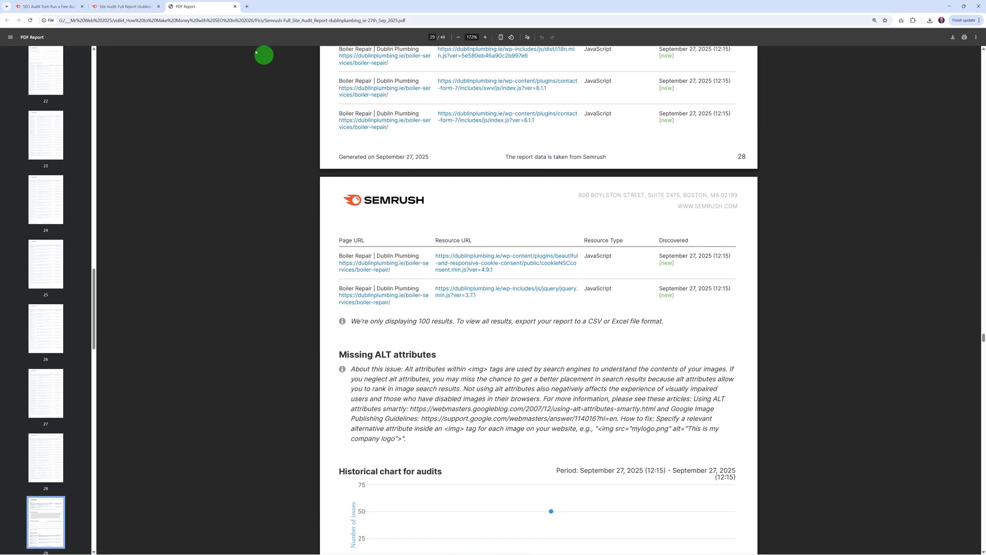
Scroll through the mr web branded Full Report, then return to the Site Audit projects list
{"action": "left_click", "coordinate": [126, 7]}
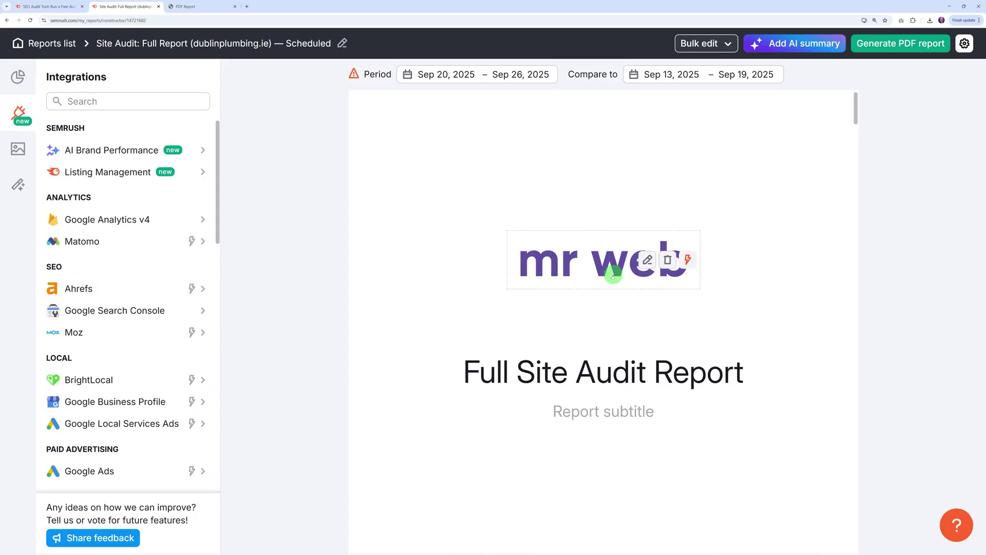
{"action": "scroll", "coordinate": [762, 307], "scroll_direction": "down", "scroll_amount": 5}
{"action": "scroll", "coordinate": [761, 310], "scroll_direction": "down", "scroll_amount": 3}
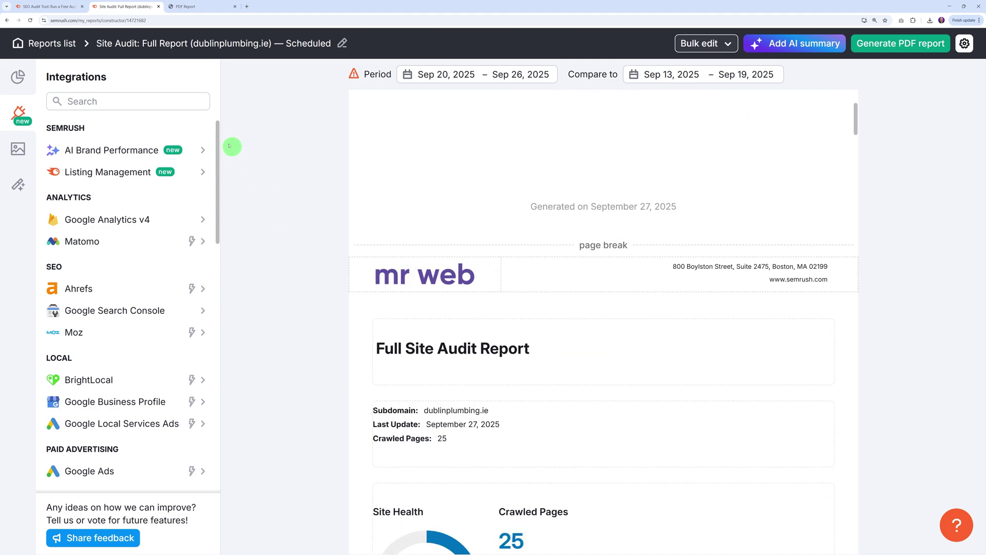
{"action": "left_click", "coordinate": [55, 7]}
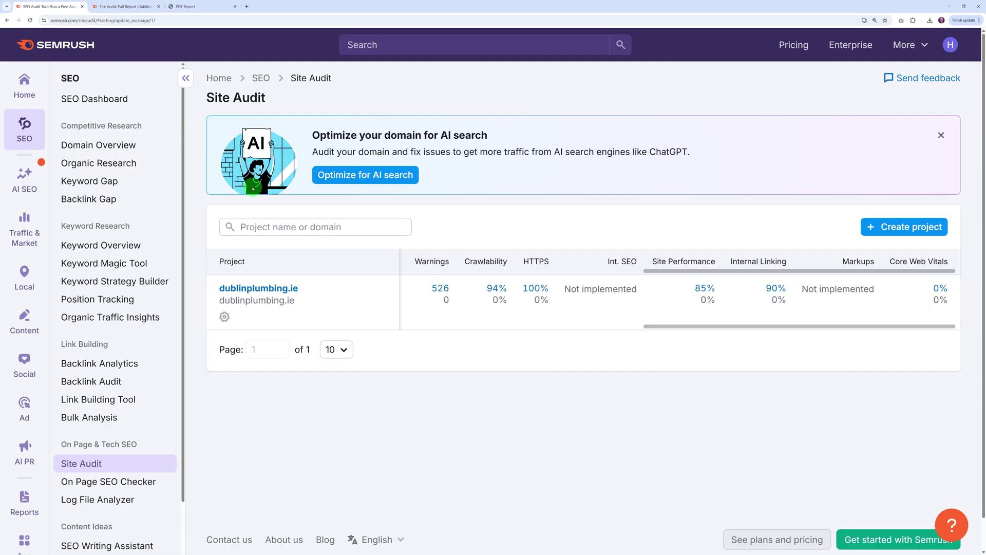
Preview the menu of each toolkit in the Semrush sidebar
{"action": "mouse_move", "coordinate": [31, 188]}
{"action": "mouse_move", "coordinate": [29, 234]}
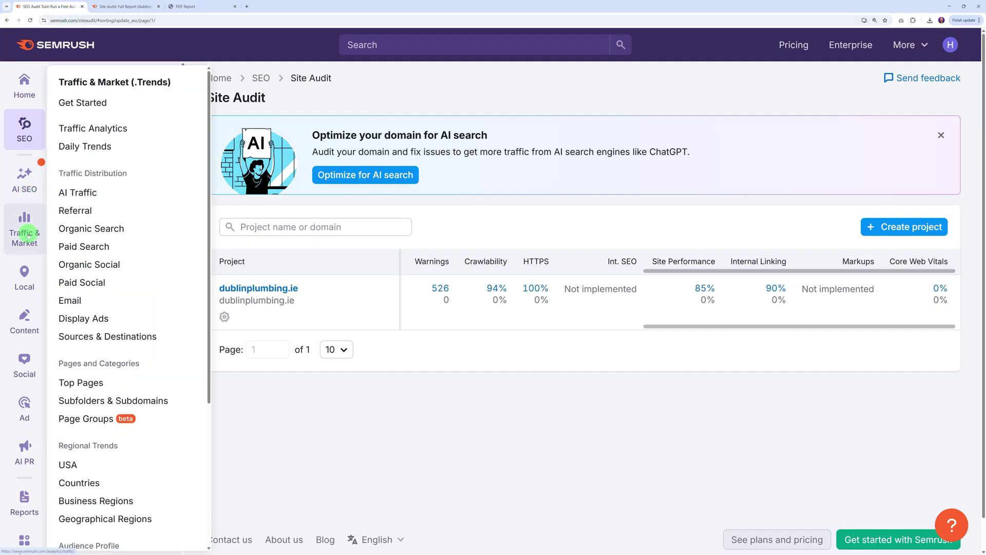
{"action": "mouse_move", "coordinate": [32, 280]}
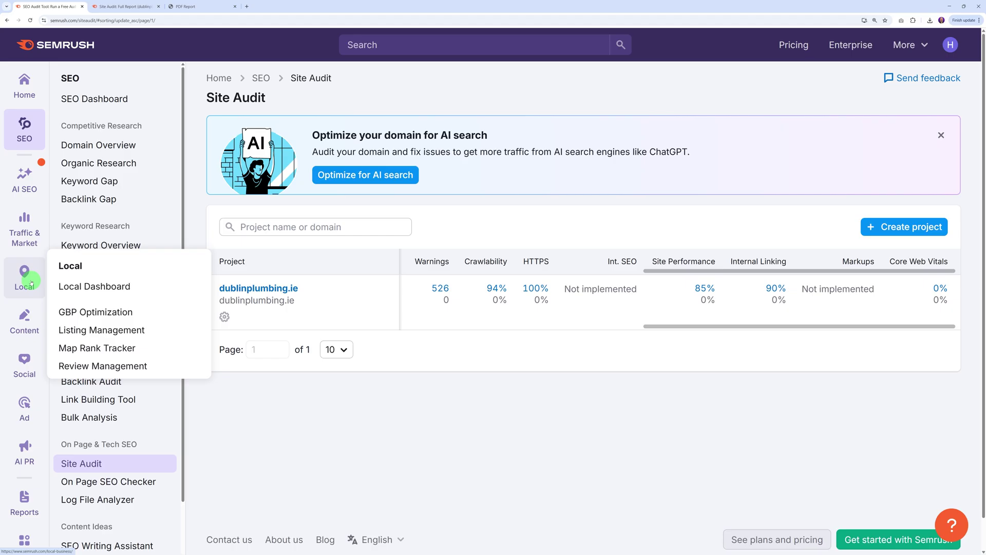
{"action": "mouse_move", "coordinate": [35, 323]}
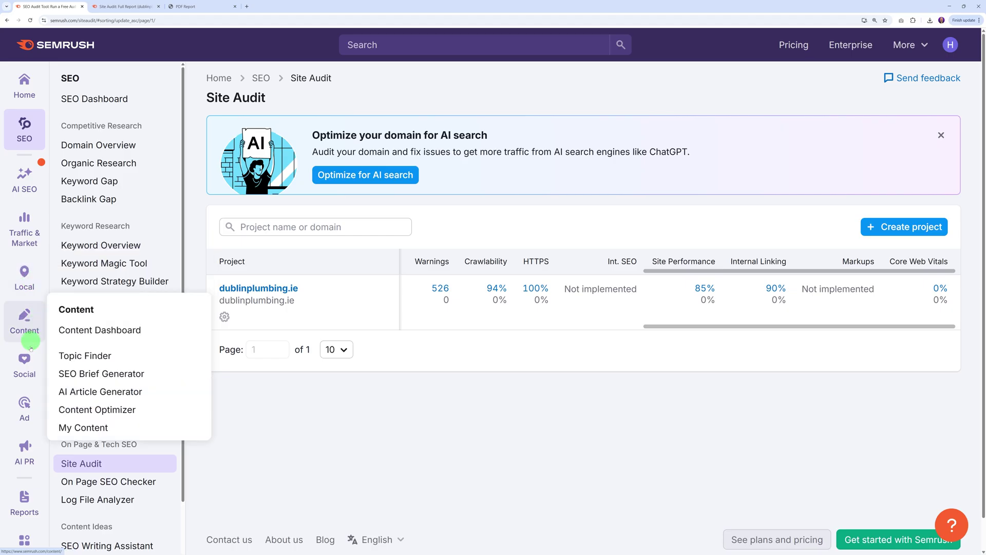
{"action": "mouse_move", "coordinate": [29, 360]}
{"action": "mouse_move", "coordinate": [28, 406]}
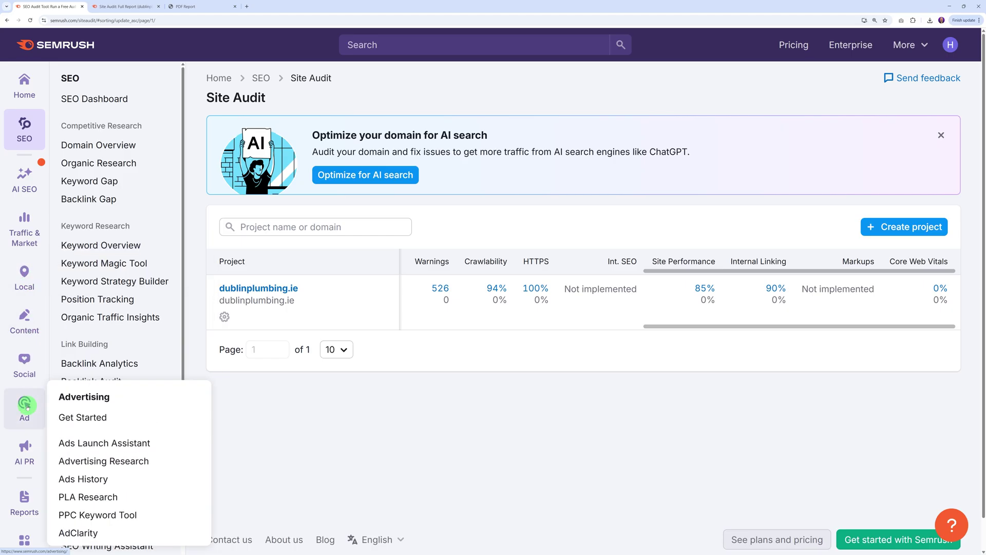
{"action": "mouse_move", "coordinate": [26, 452]}
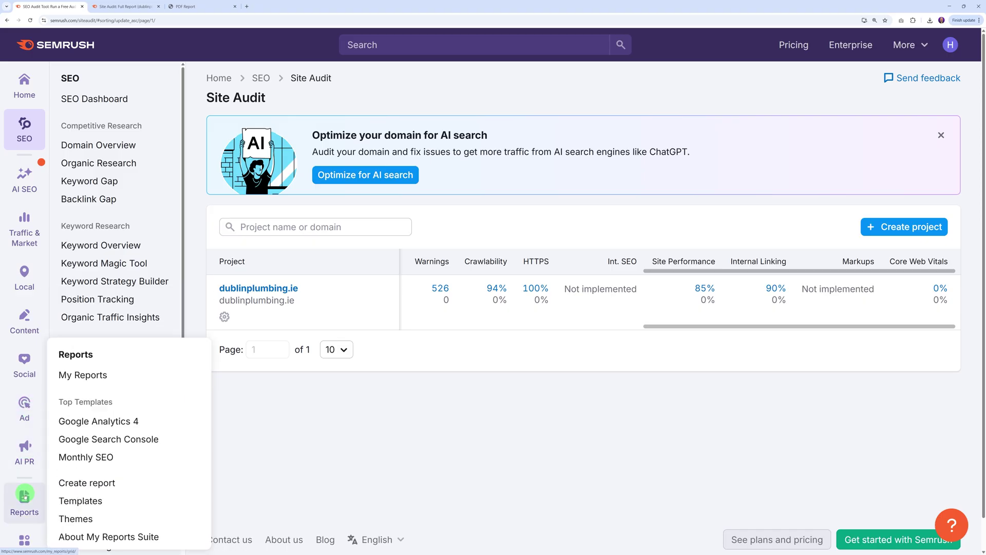
Go to the SEO Plans pricing page listing Pro, Guru and Business
{"action": "scroll", "coordinate": [24, 493], "scroll_direction": "down", "scroll_amount": 1}
{"action": "mouse_move", "coordinate": [27, 520]}
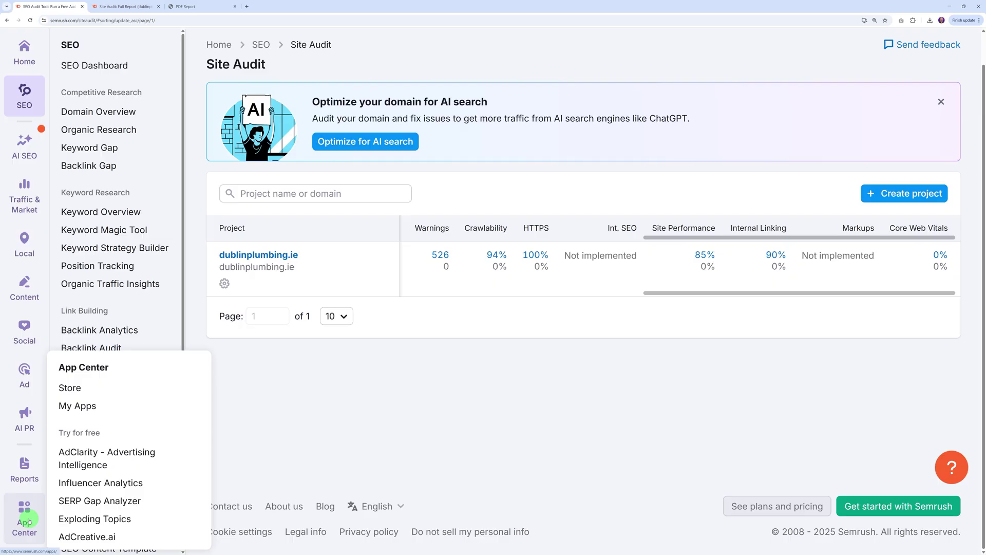
{"action": "left_click", "coordinate": [739, 506]}
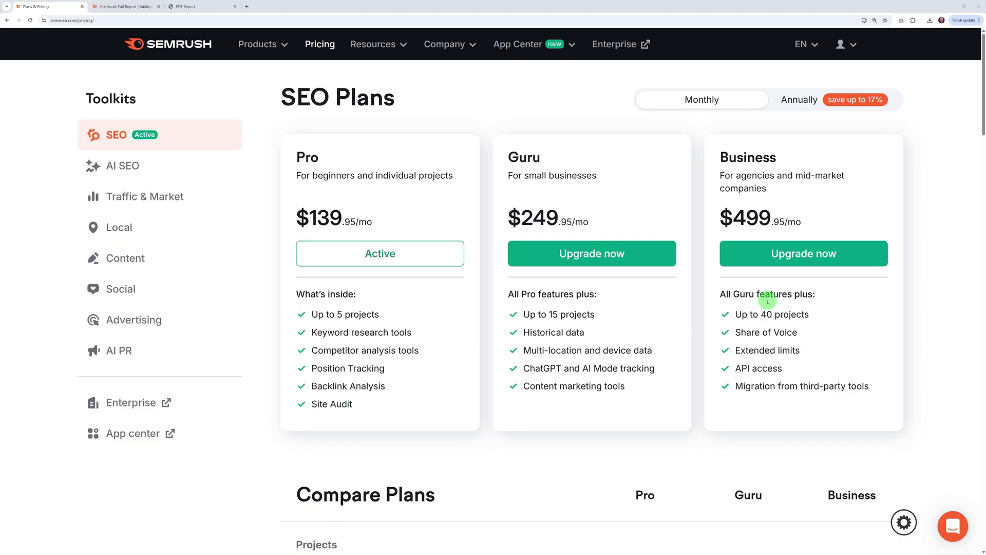
Switch SEO plan billing to Annually, showing Pro $117.33, Guru $208.33, Business $416.66 monthly
{"action": "left_click", "coordinate": [812, 102]}
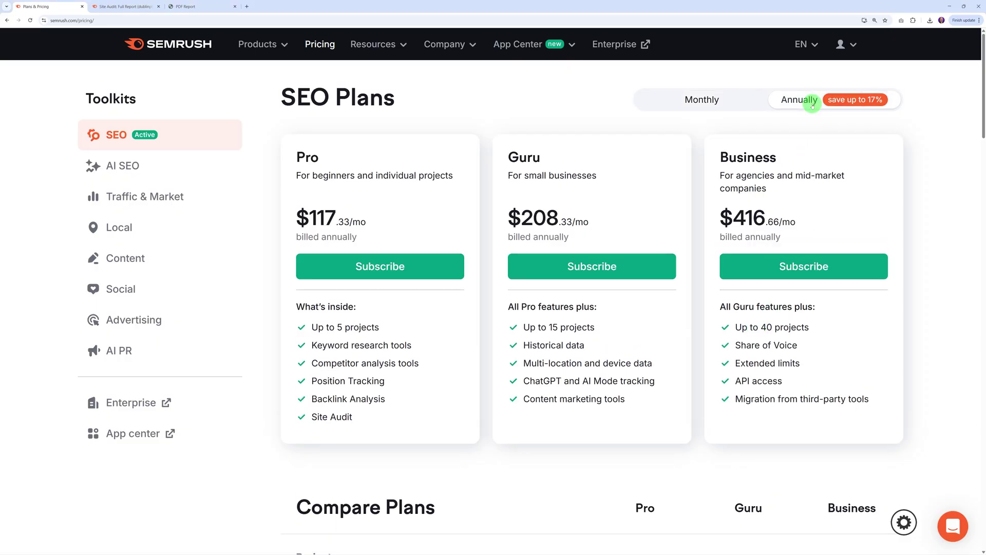